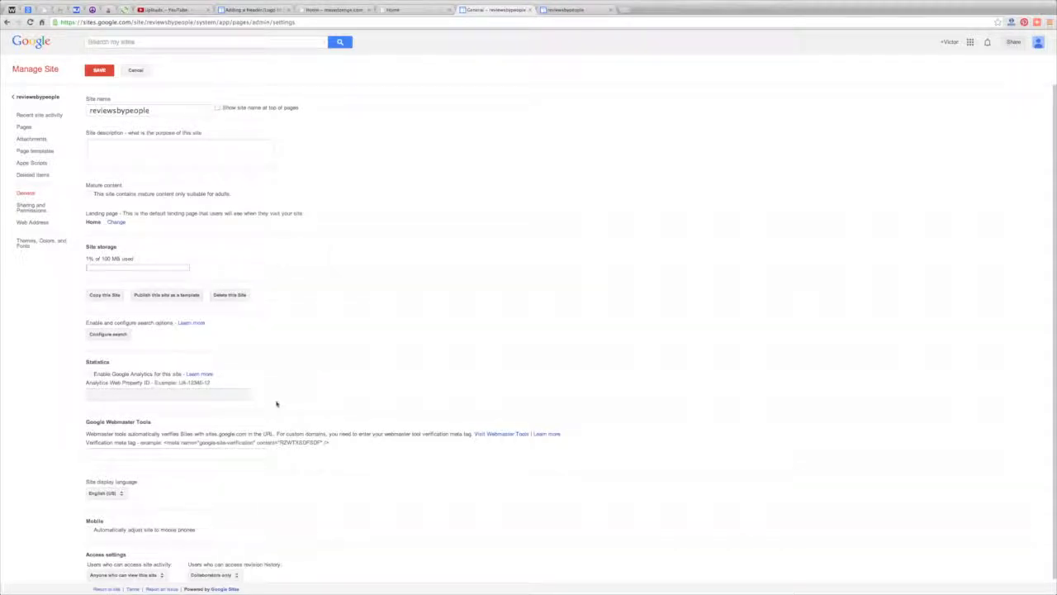
Step: Turn off Enable Search in the site's search configuration and save the general site settings
{"action": "left_click", "coordinate": [119, 332]}
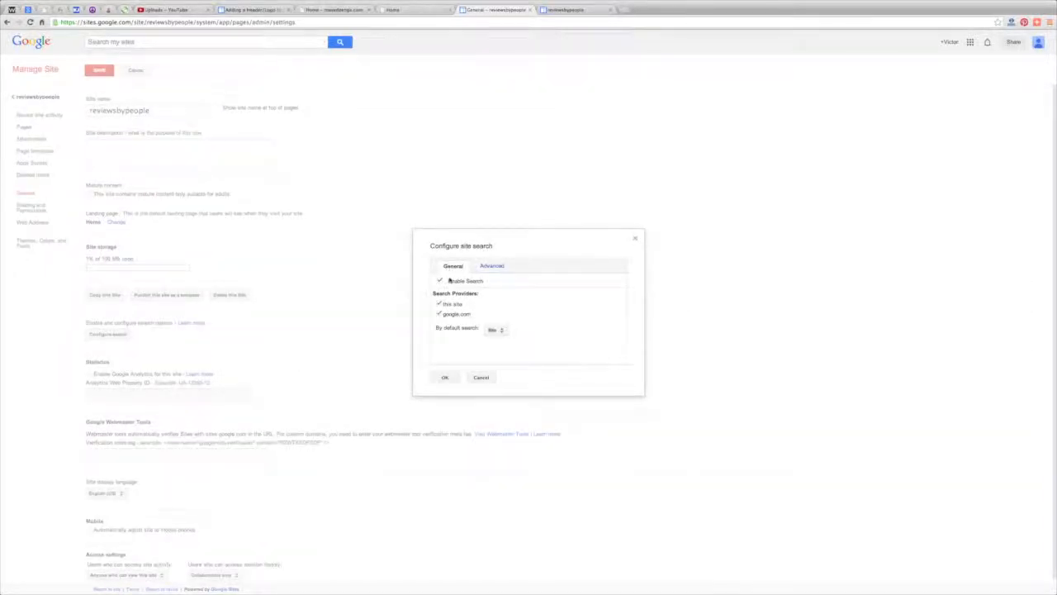
{"action": "left_click", "coordinate": [485, 267]}
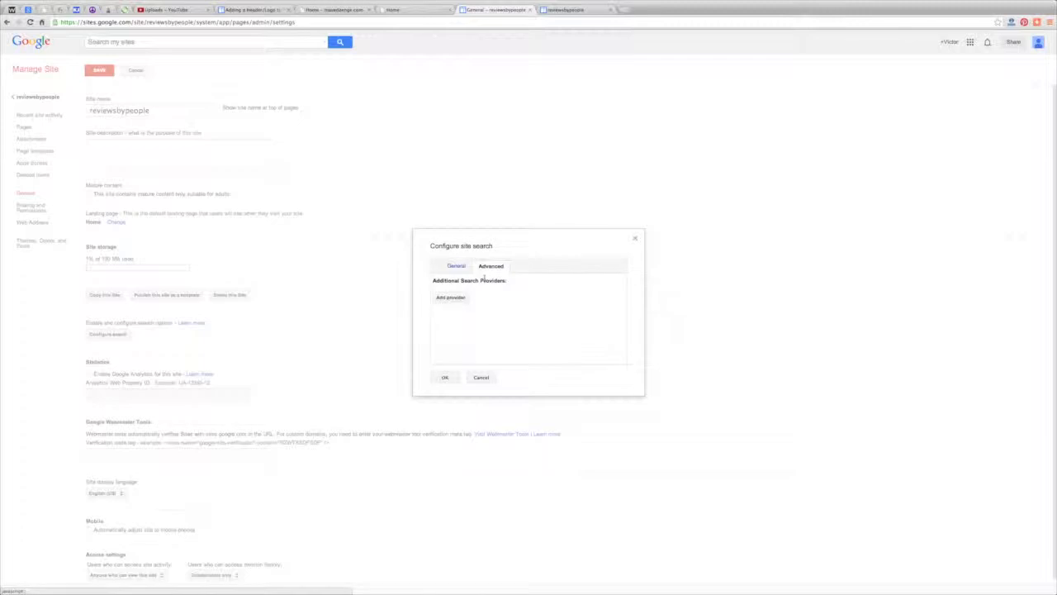
{"action": "left_click", "coordinate": [456, 266]}
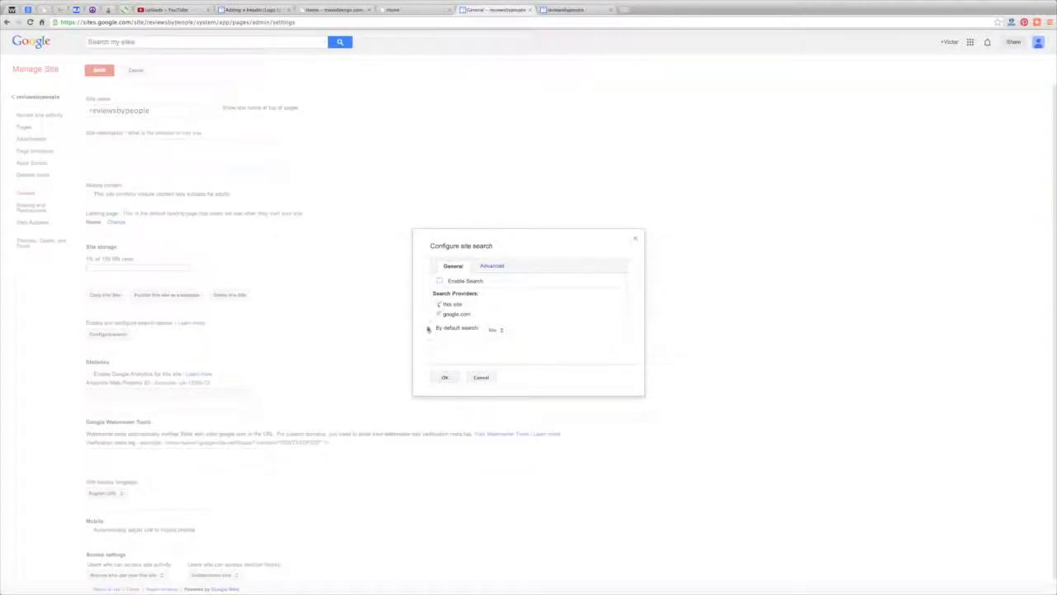
{"action": "left_click", "coordinate": [444, 377]}
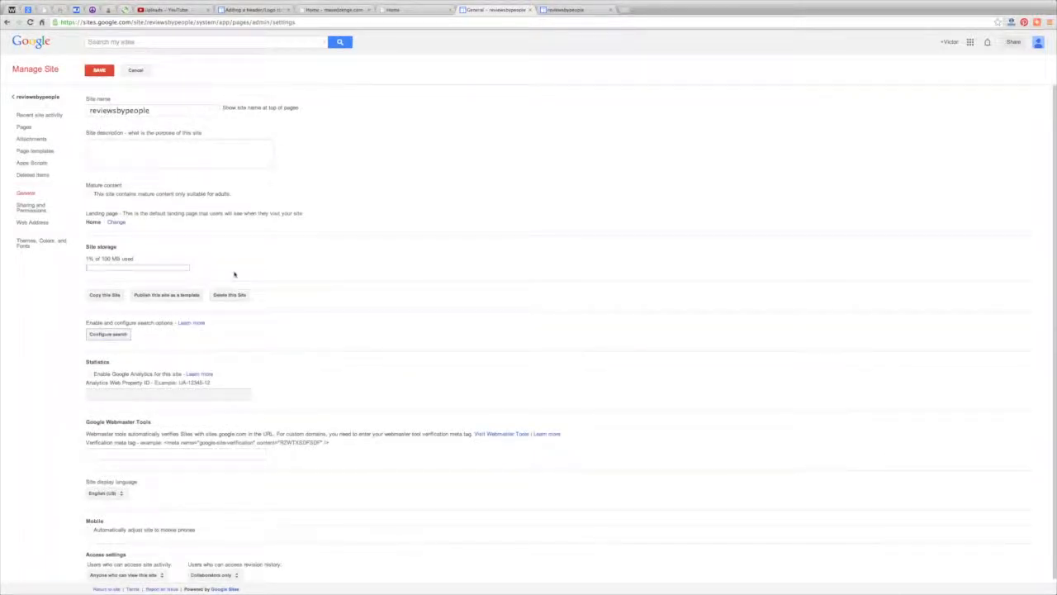
{"action": "left_click", "coordinate": [99, 70]}
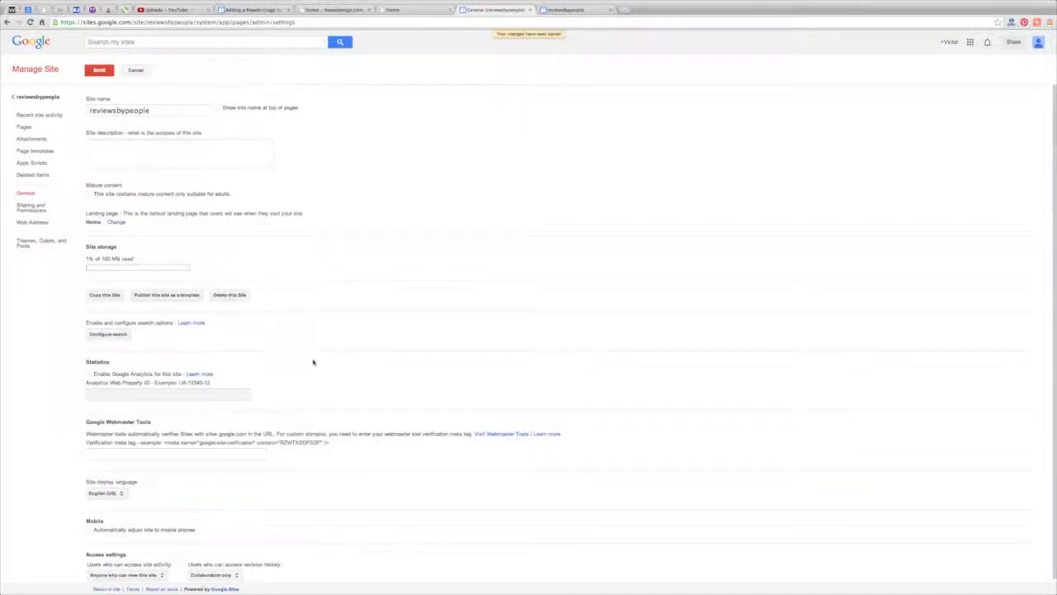
Step: Return to the reviewsbypeople home page, open its site layout for editing, and switch the header off and back on
{"action": "left_click", "coordinate": [38, 96]}
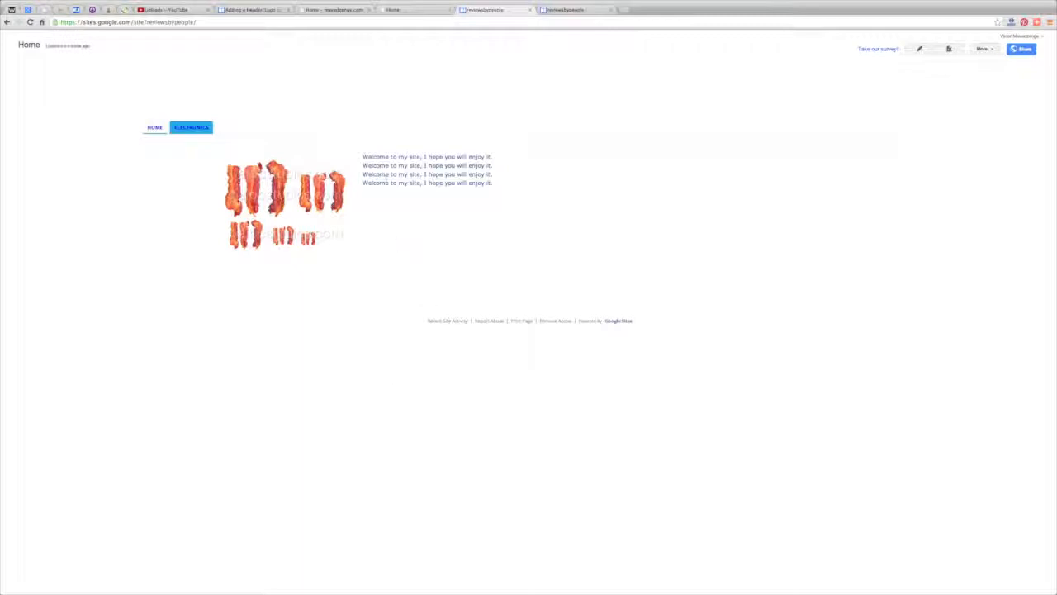
{"action": "left_click", "coordinate": [981, 50]}
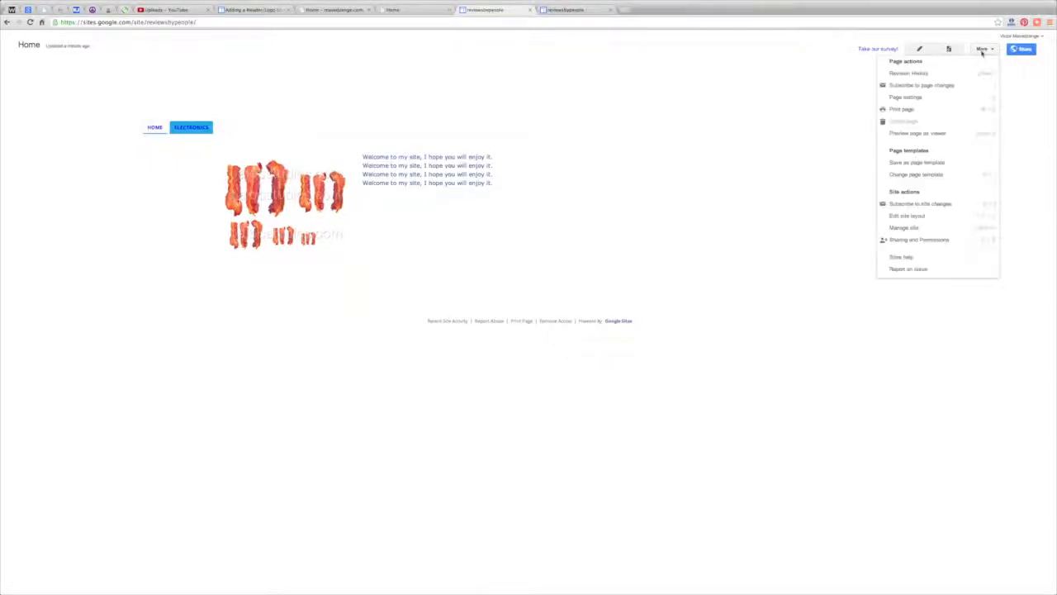
{"action": "left_click", "coordinate": [906, 217]}
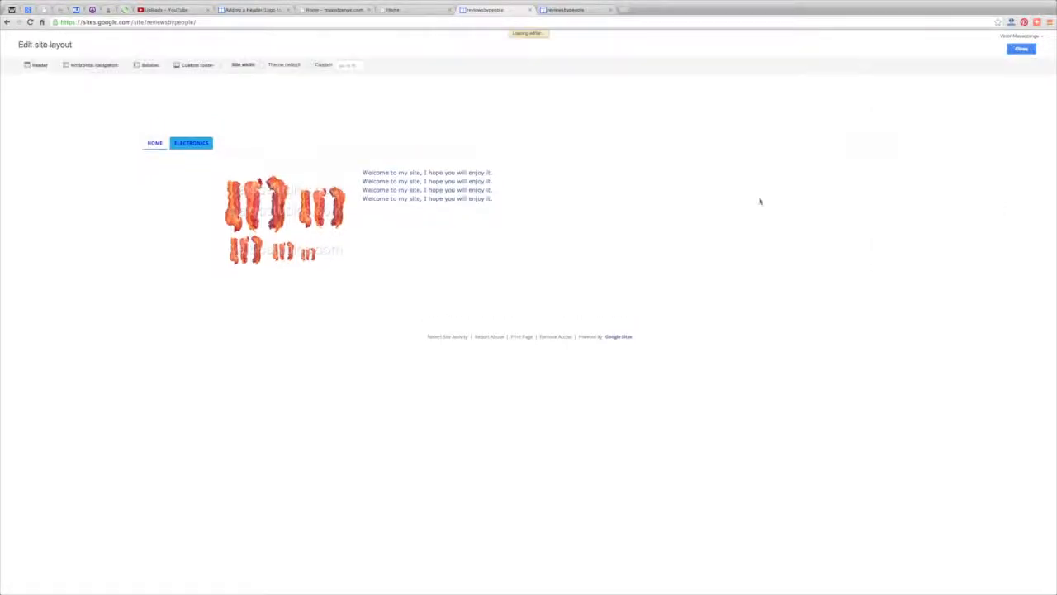
{"action": "left_click", "coordinate": [37, 67]}
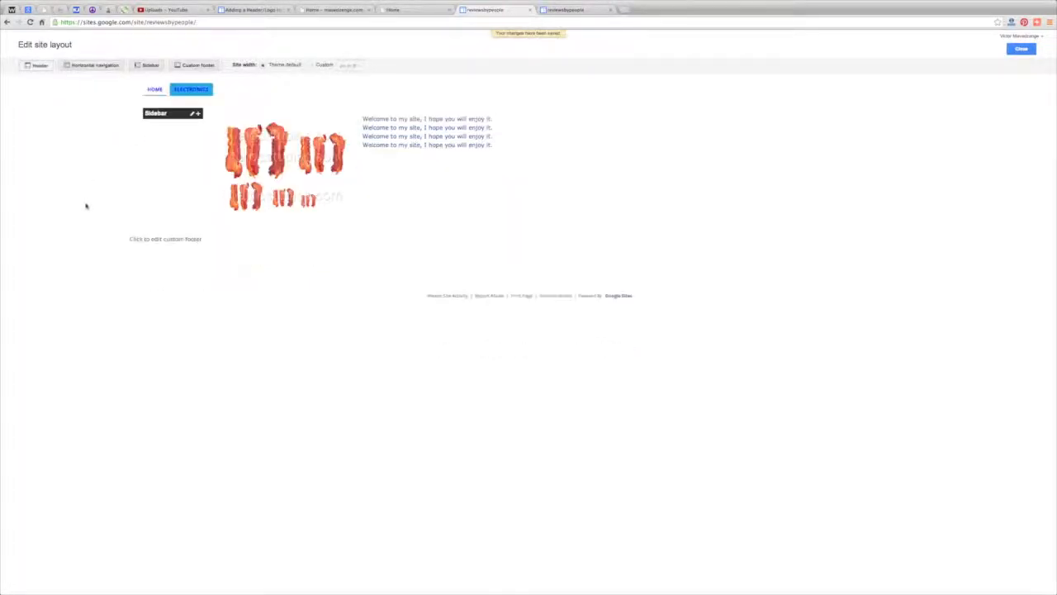
{"action": "left_click", "coordinate": [39, 66]}
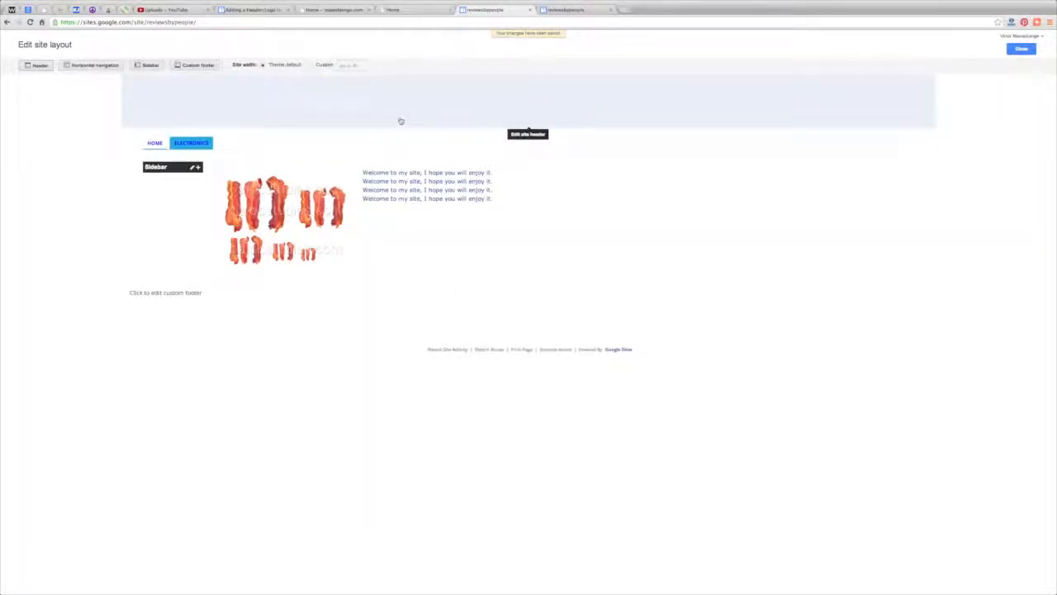
Step: Give the site header a custom logo using Realreviews.png from the Desktop, keeping the theme default height and middle, centre alignment
{"action": "left_click", "coordinate": [410, 121]}
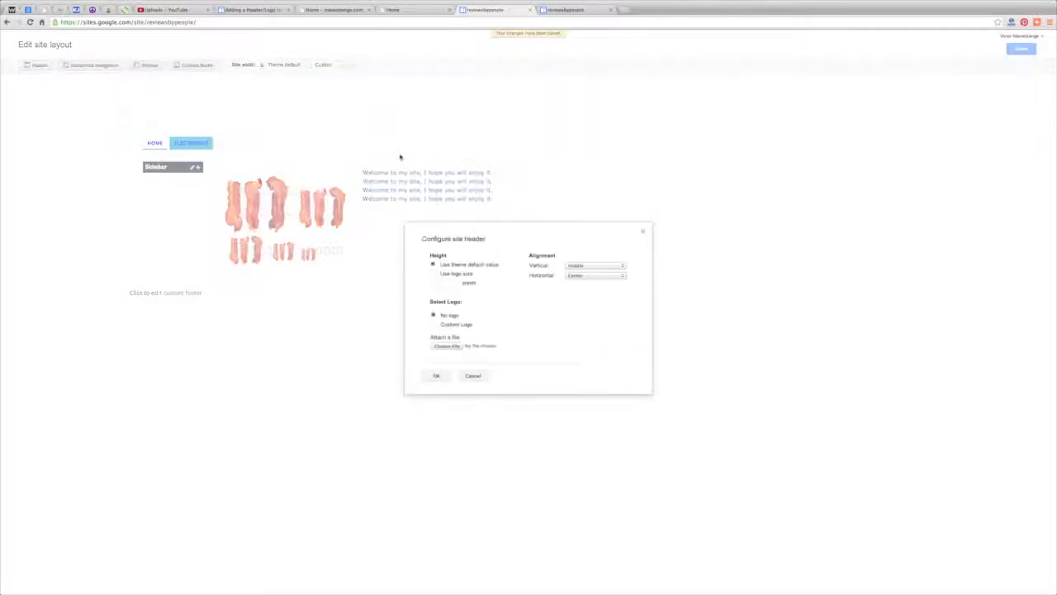
{"action": "left_click", "coordinate": [433, 324]}
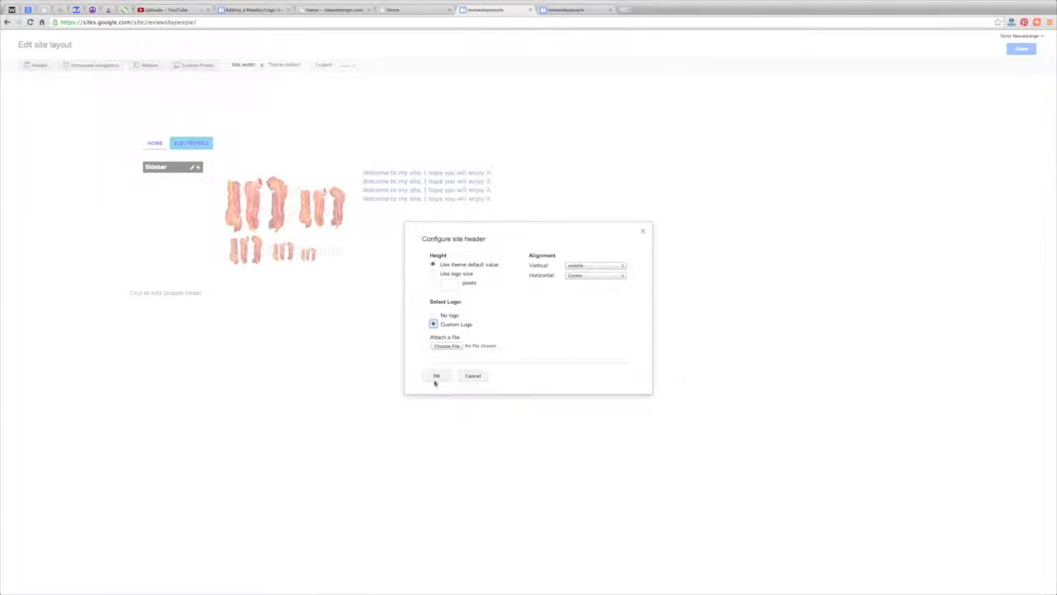
{"action": "left_click", "coordinate": [439, 345]}
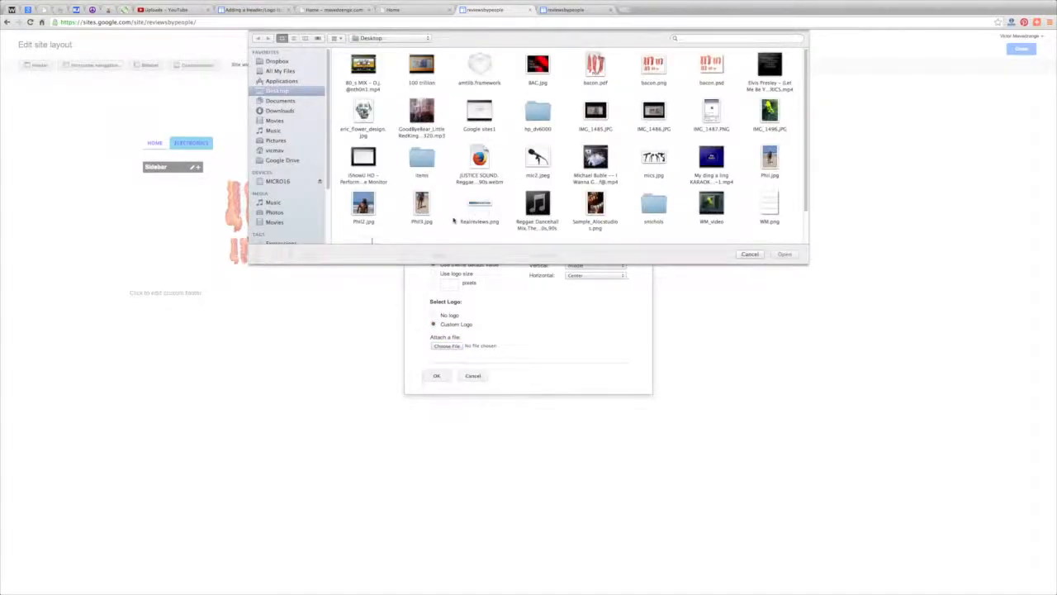
{"action": "left_click", "coordinate": [473, 207]}
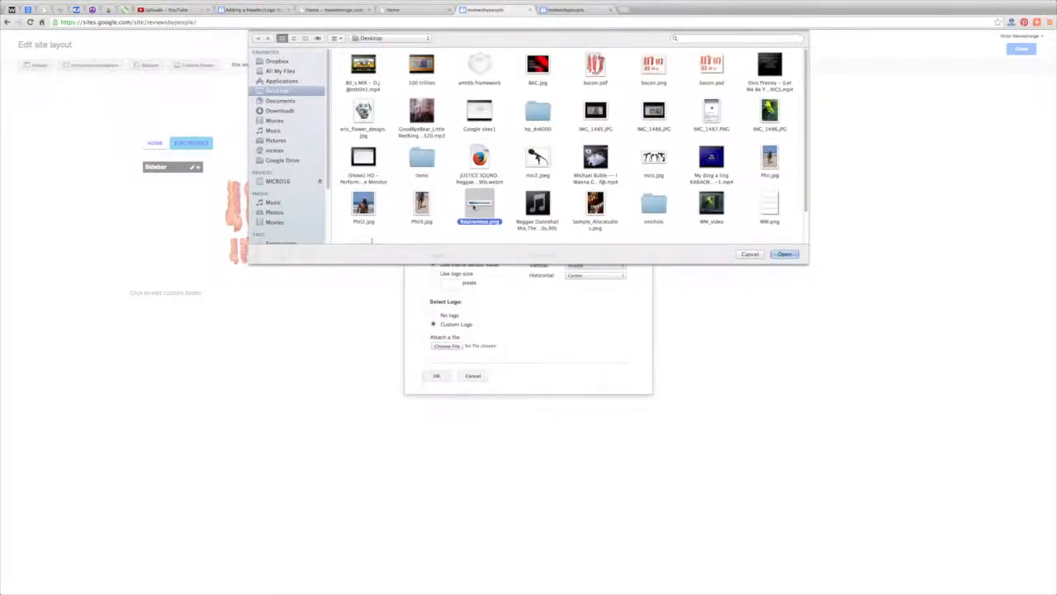
{"action": "left_click", "coordinate": [784, 253]}
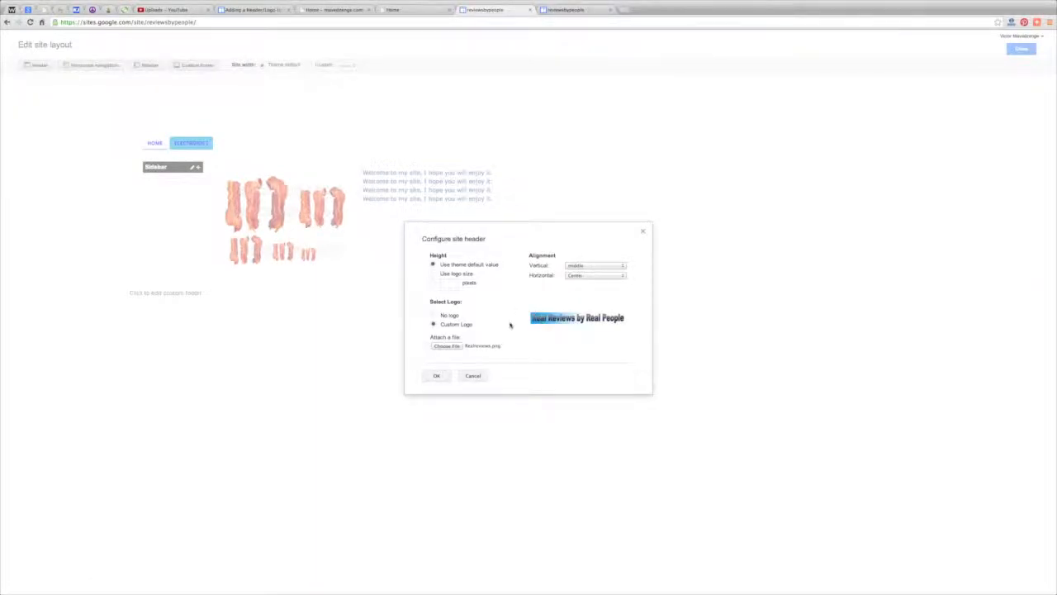
{"action": "left_click", "coordinate": [436, 374]}
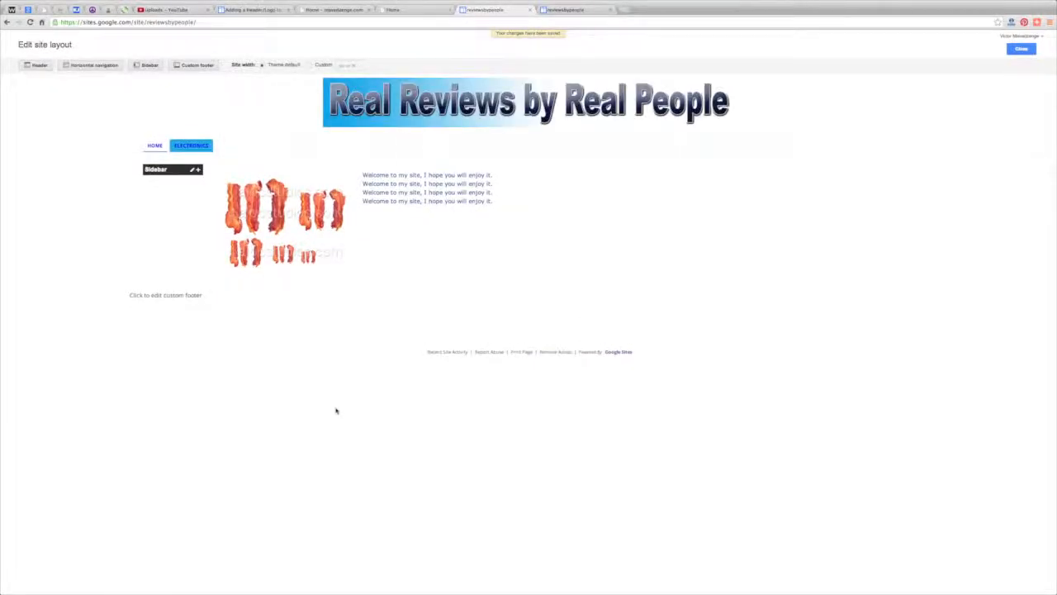
{"action": "left_click", "coordinate": [406, 121]}
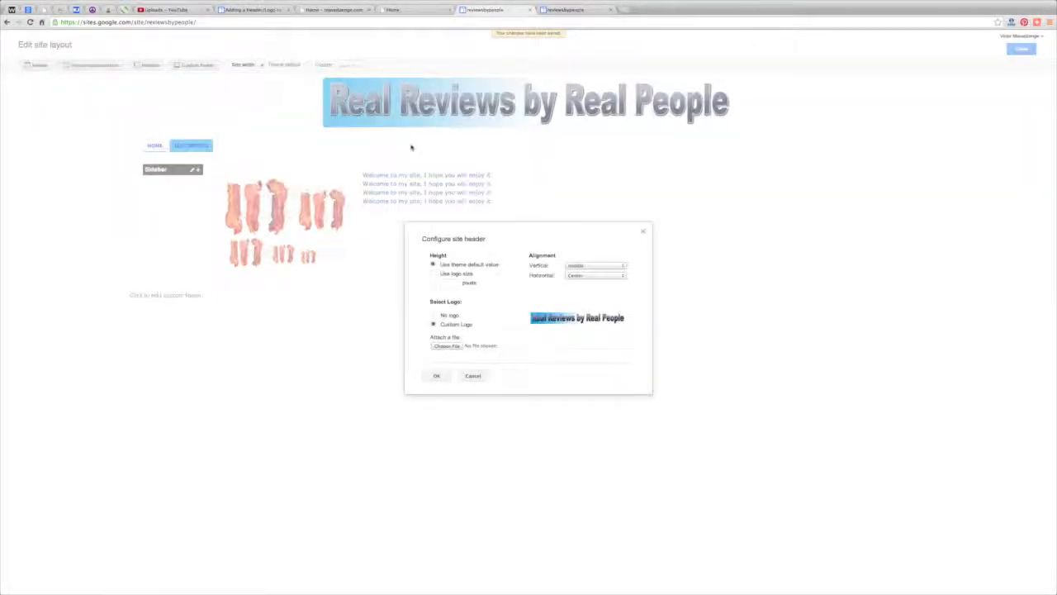
{"action": "left_click", "coordinate": [428, 377]}
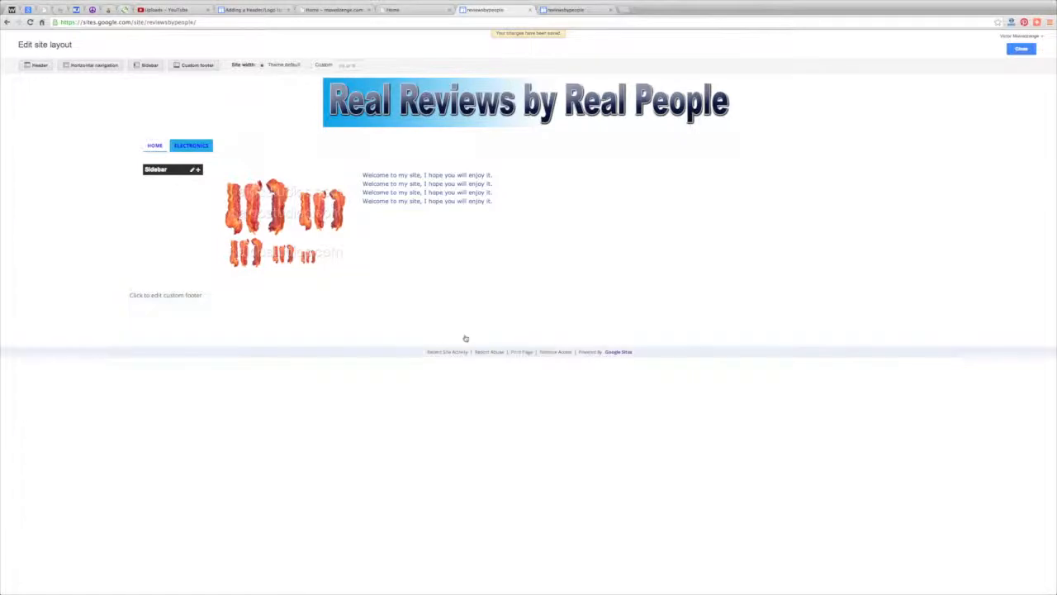
Step: Switch the custom footer off and back on, and open the footer for editing
{"action": "left_click", "coordinate": [195, 65]}
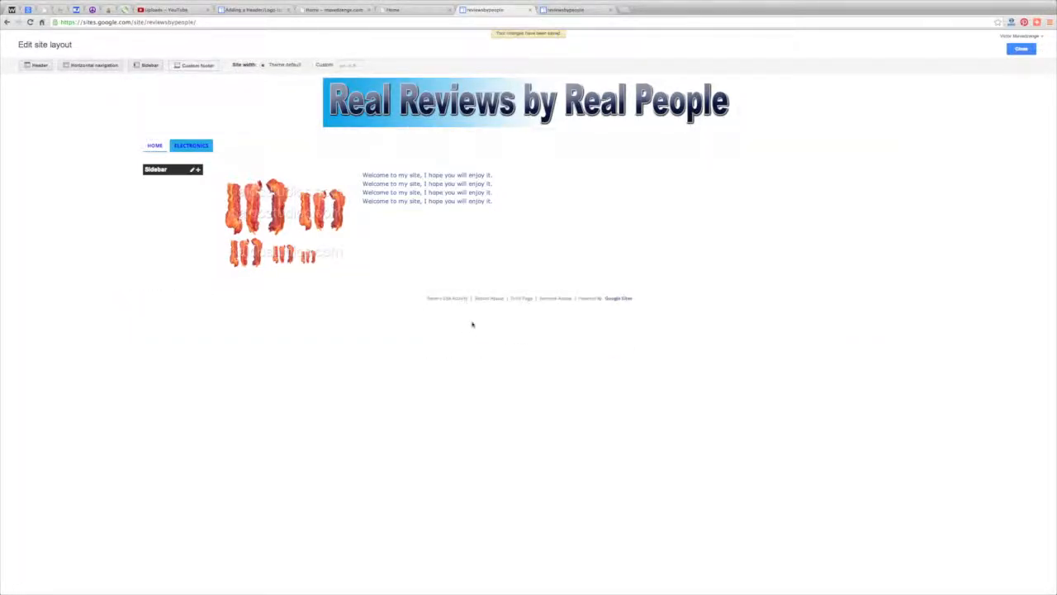
{"action": "left_click", "coordinate": [209, 66]}
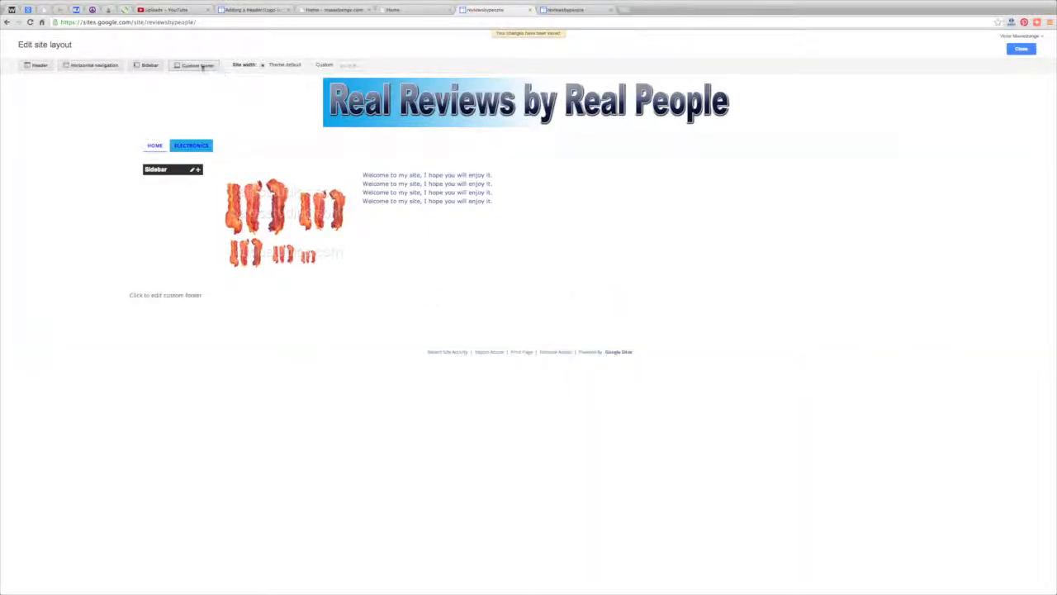
{"action": "left_click", "coordinate": [470, 337]}
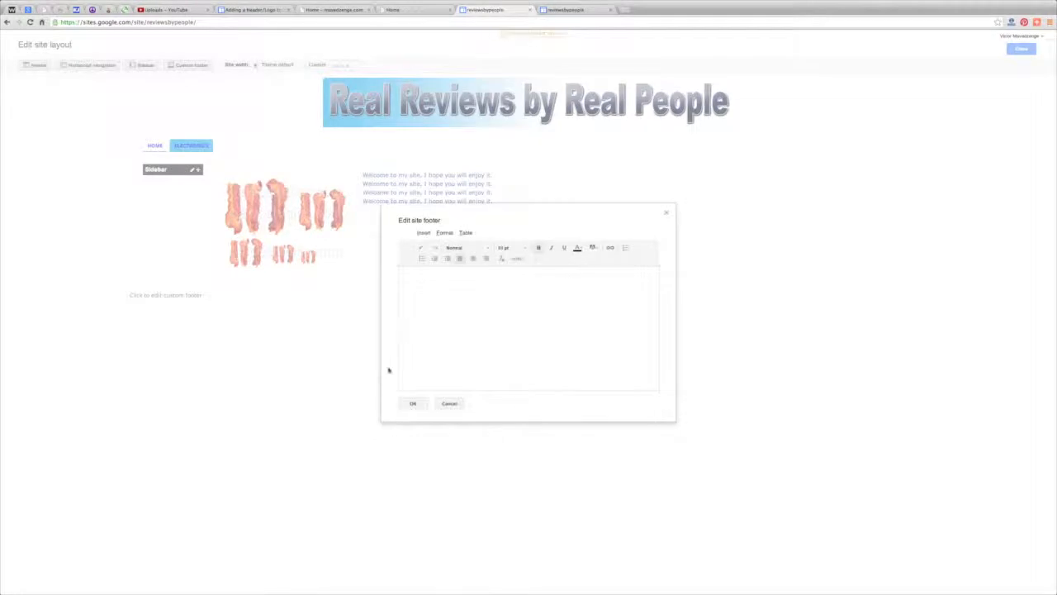
Step: Insert the uploaded Real Reviews by Real People logo into the footer with the alt text "Real reviews by real people footer"
{"action": "left_click", "coordinate": [423, 232]}
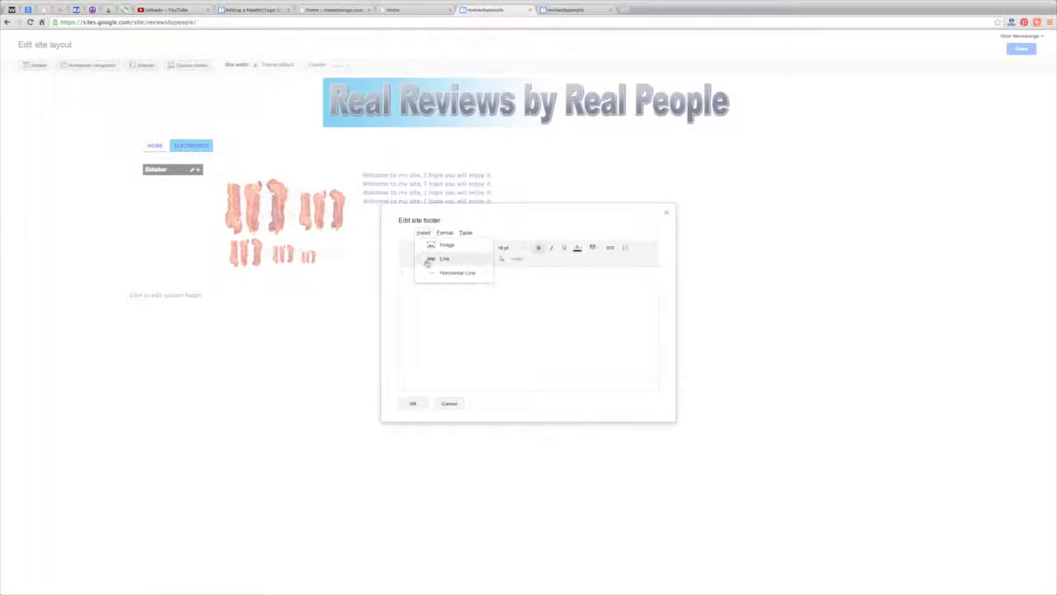
{"action": "left_click", "coordinate": [429, 245]}
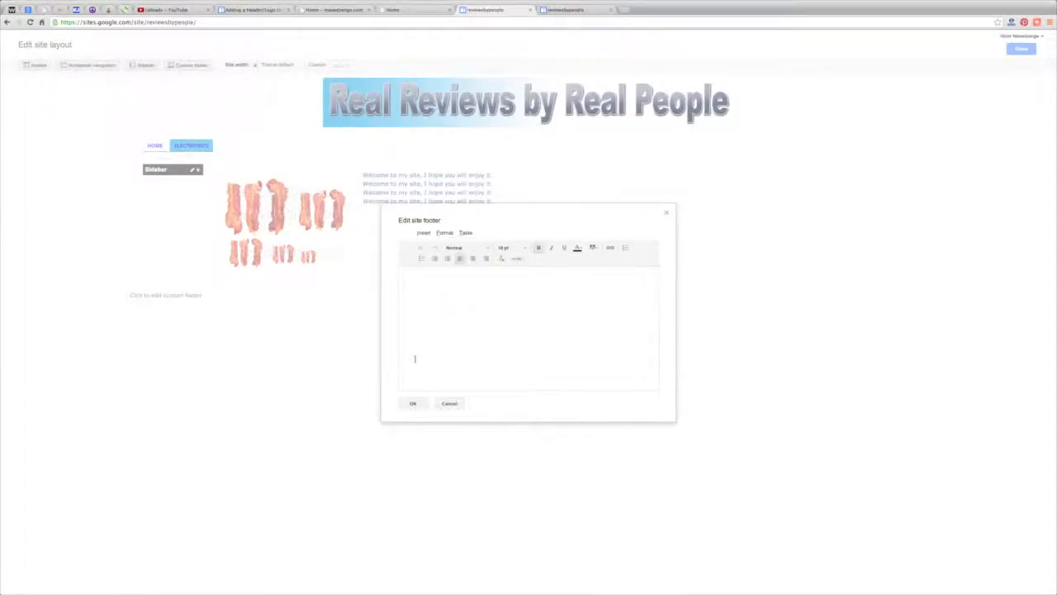
{"action": "left_click", "coordinate": [564, 292]}
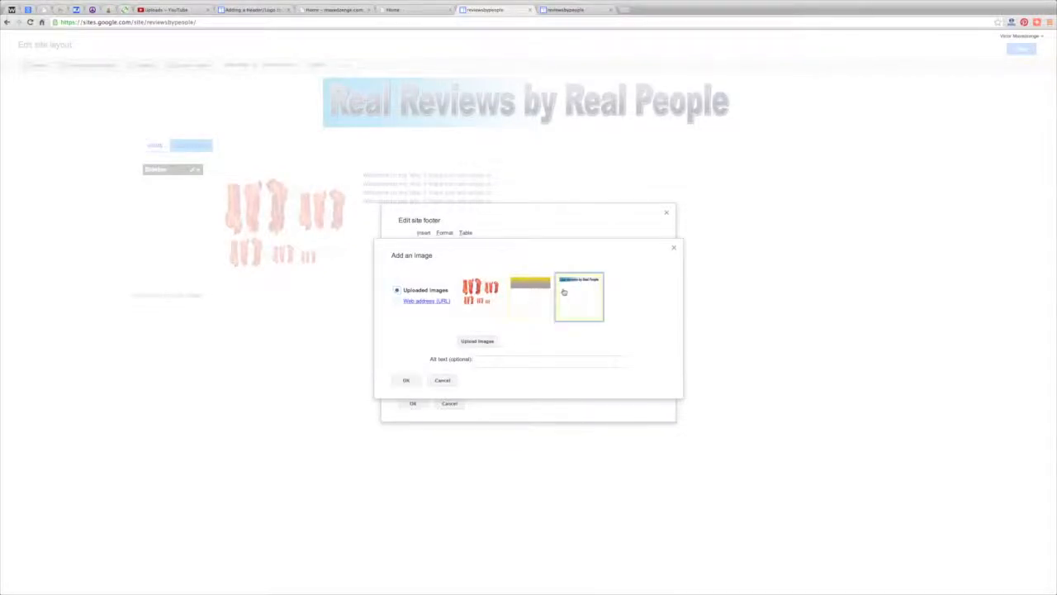
{"action": "left_click", "coordinate": [480, 362]}
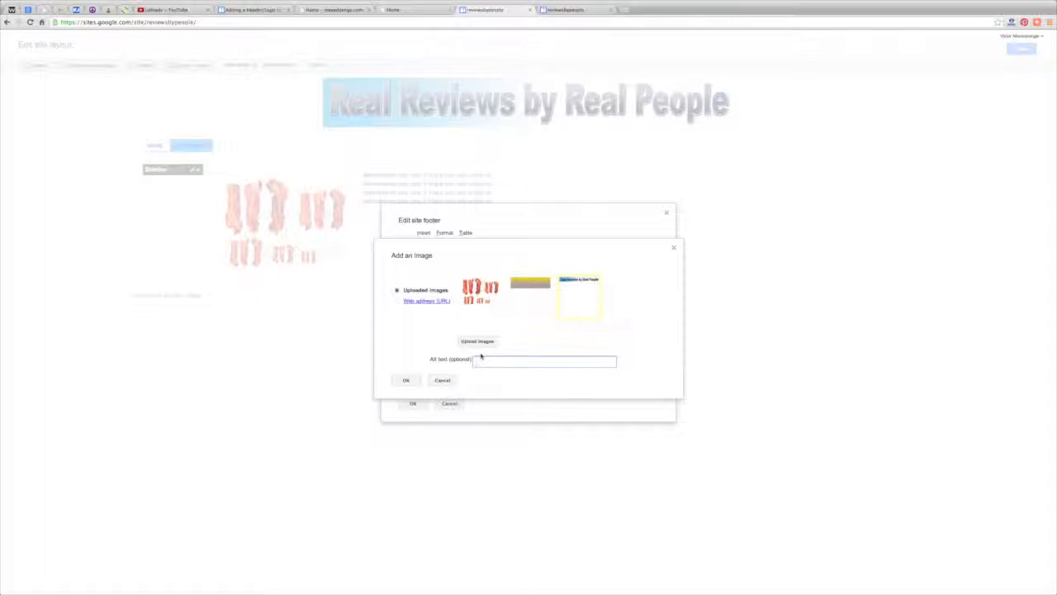
{"action": "type", "text": "Real Reviews by real people footer"}
{"action": "left_click", "coordinate": [405, 380]}
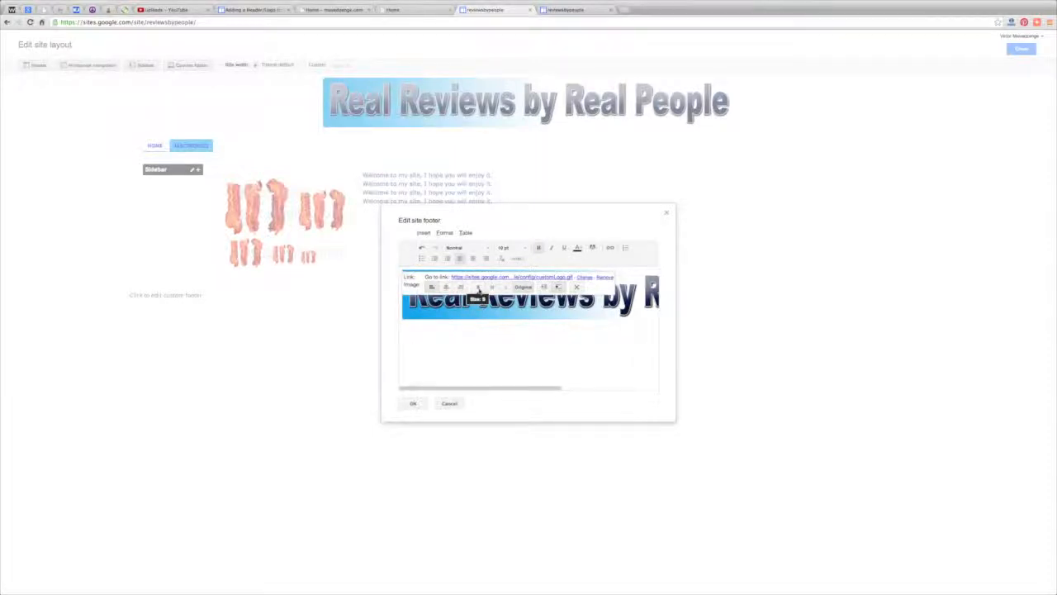
Step: Try the small and medium sizes and the side alignments on the footer image, settling on large and centred
{"action": "left_click", "coordinate": [478, 286]}
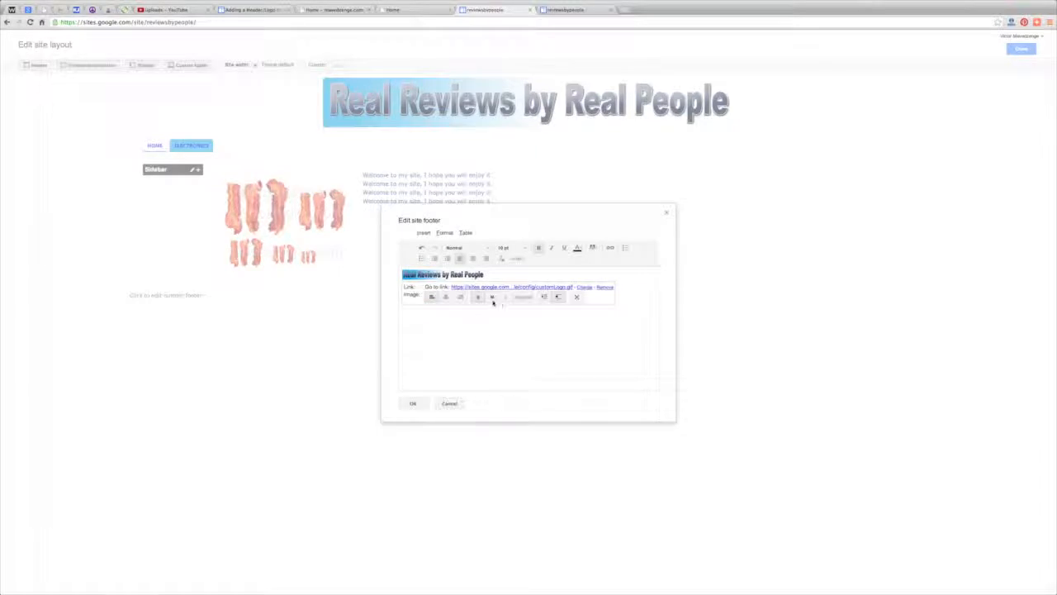
{"action": "left_click", "coordinate": [492, 298]}
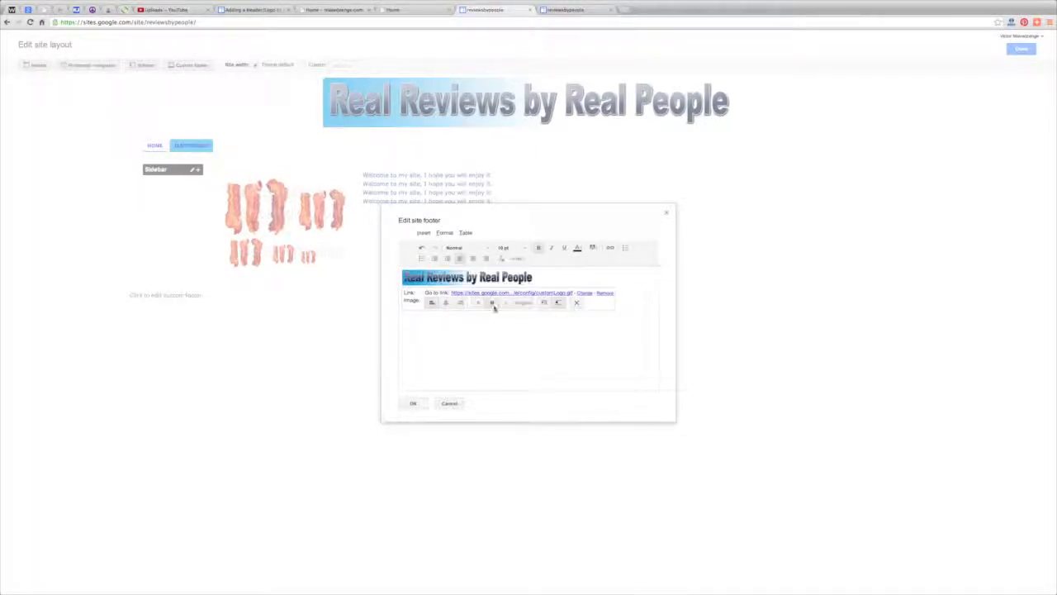
{"action": "left_click", "coordinate": [505, 303]}
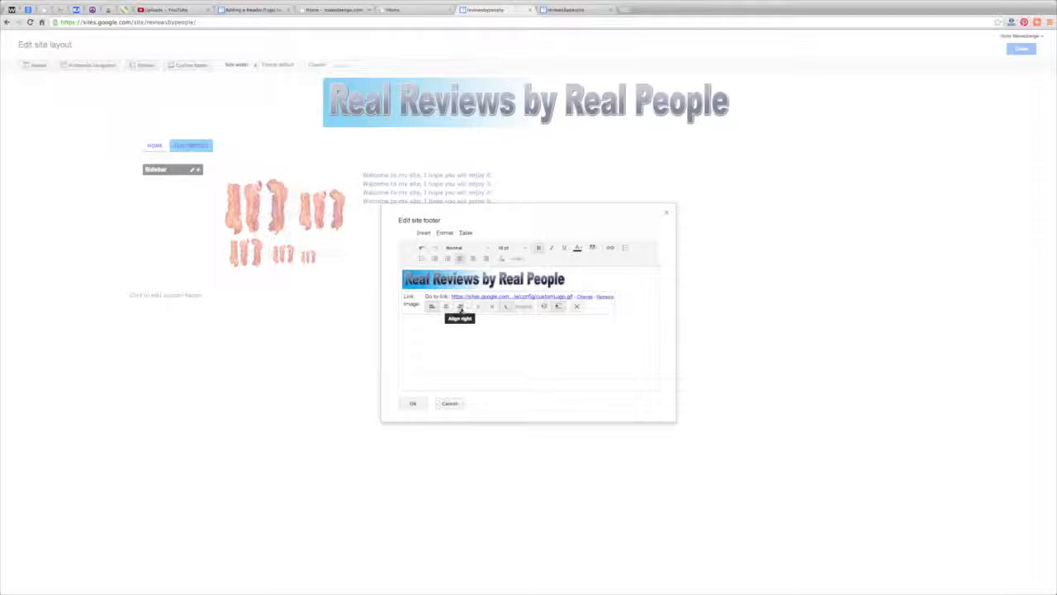
{"action": "left_click", "coordinate": [460, 306]}
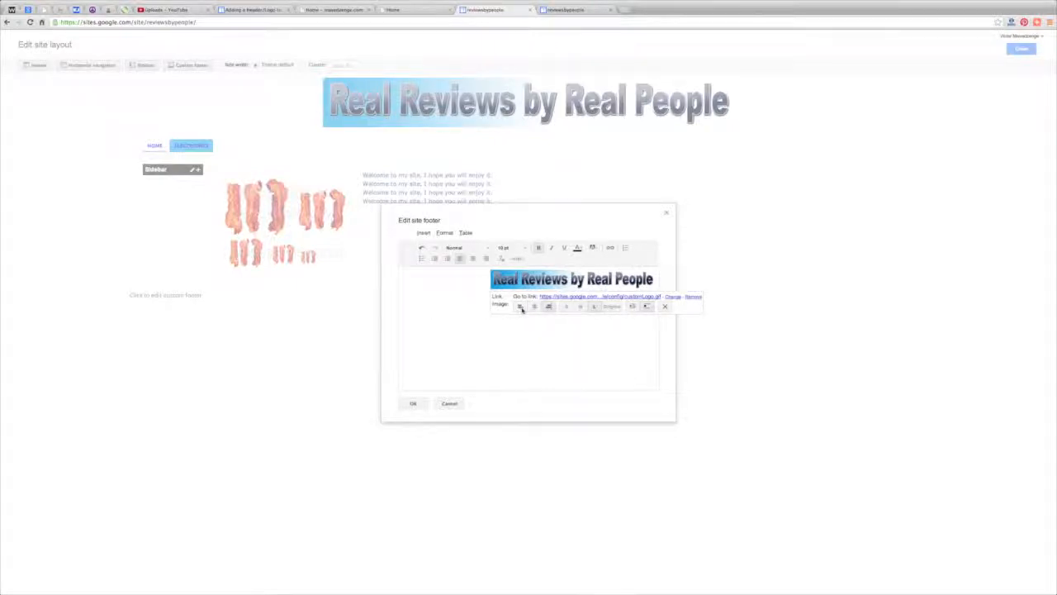
{"action": "left_click", "coordinate": [520, 306]}
{"action": "left_click", "coordinate": [445, 306]}
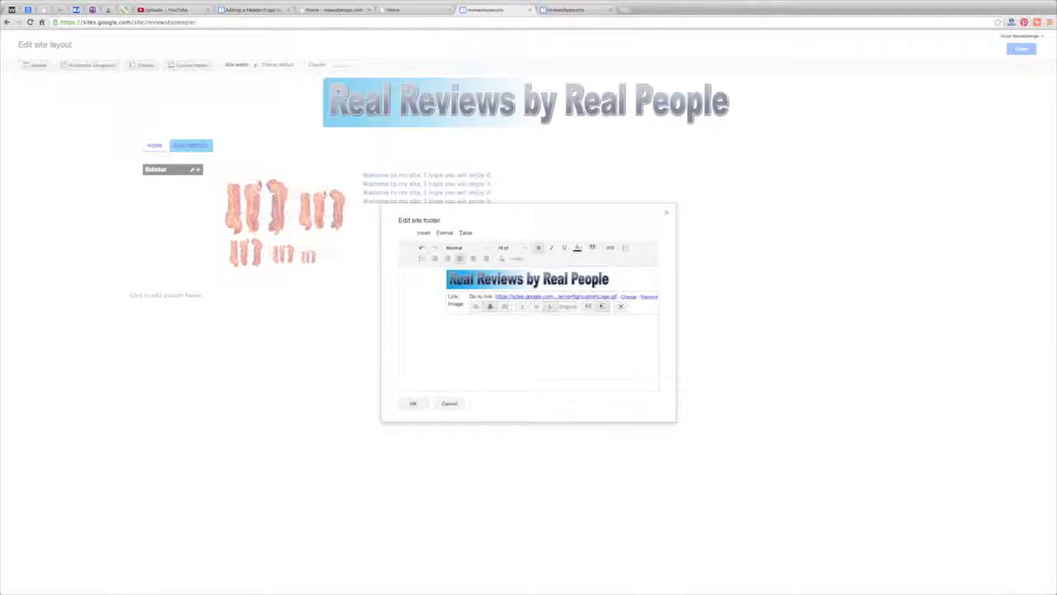
{"action": "left_click", "coordinate": [629, 296]}
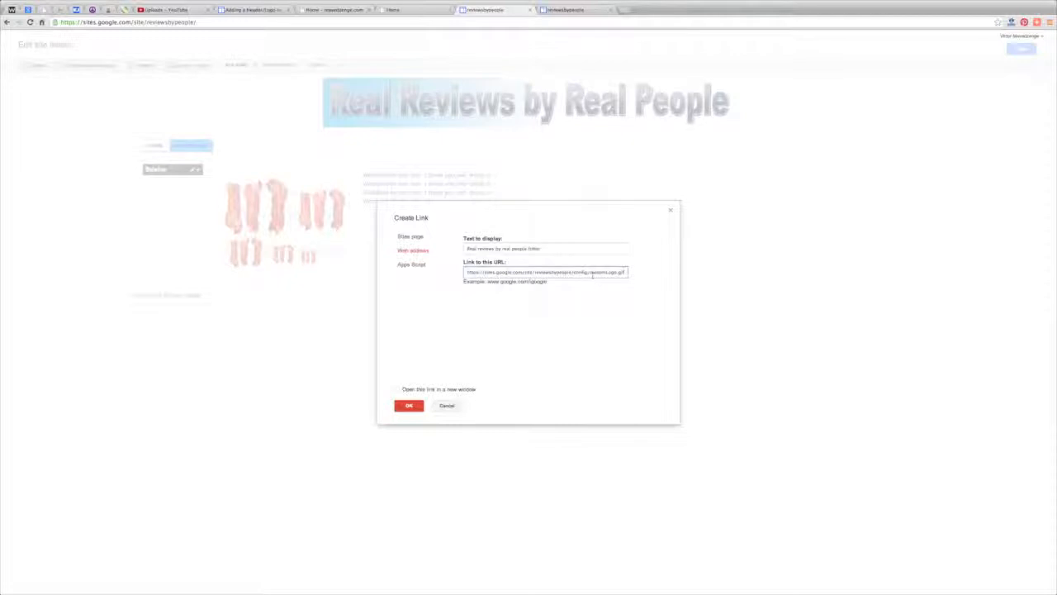
{"action": "left_click_drag", "start_coordinate": [627, 271], "coordinate": [467, 275]}
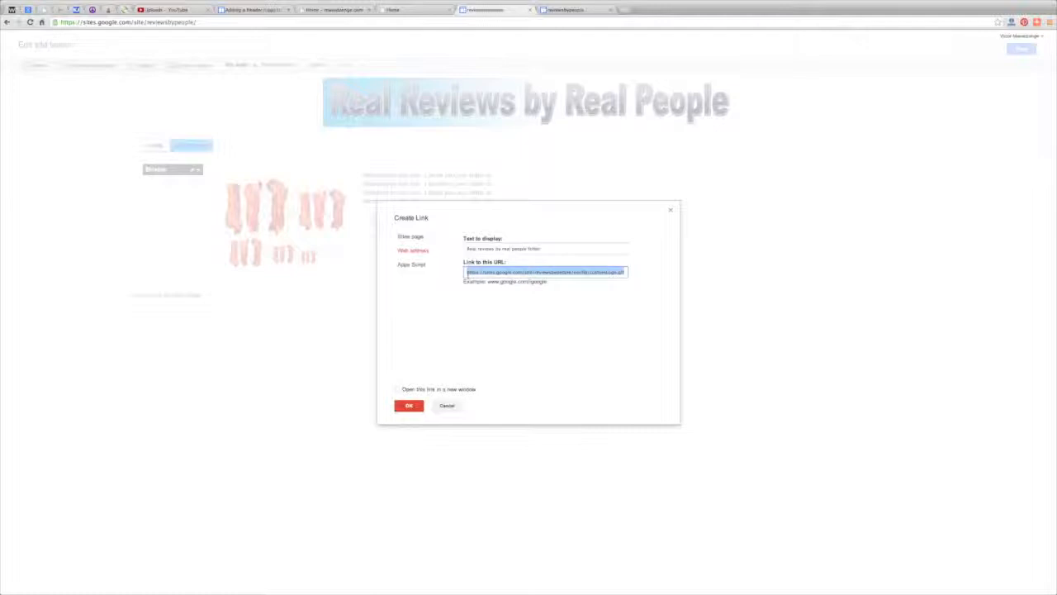
{"action": "key", "text": "BackSpace"}
{"action": "type", "text": "www"}
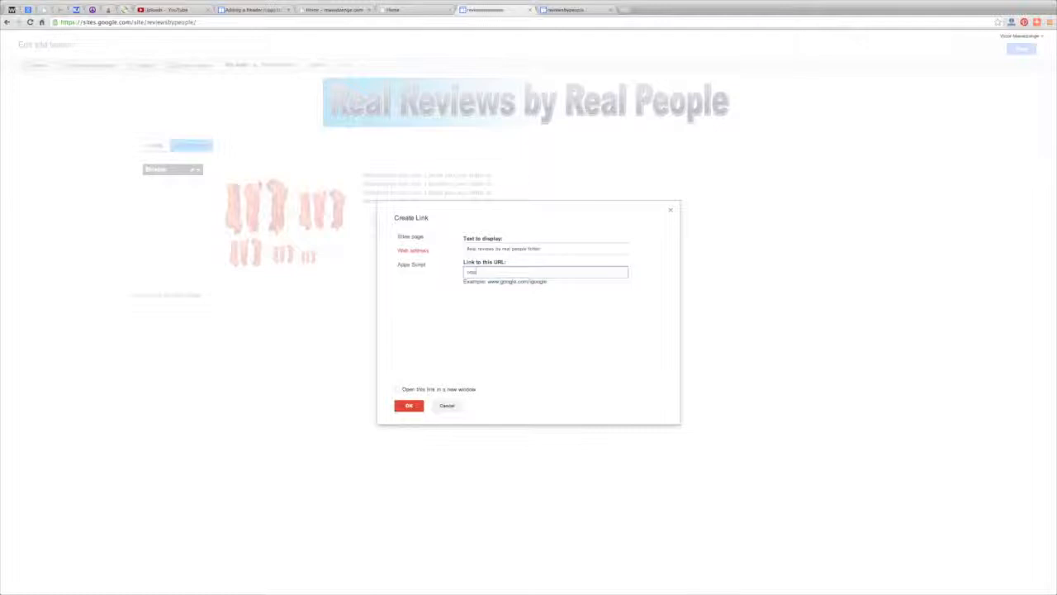
{"action": "type", "text": "realmaz"}
{"action": "type", "text": "n.com"}
{"action": "left_click", "coordinate": [396, 389]}
{"action": "left_click", "coordinate": [406, 406]}
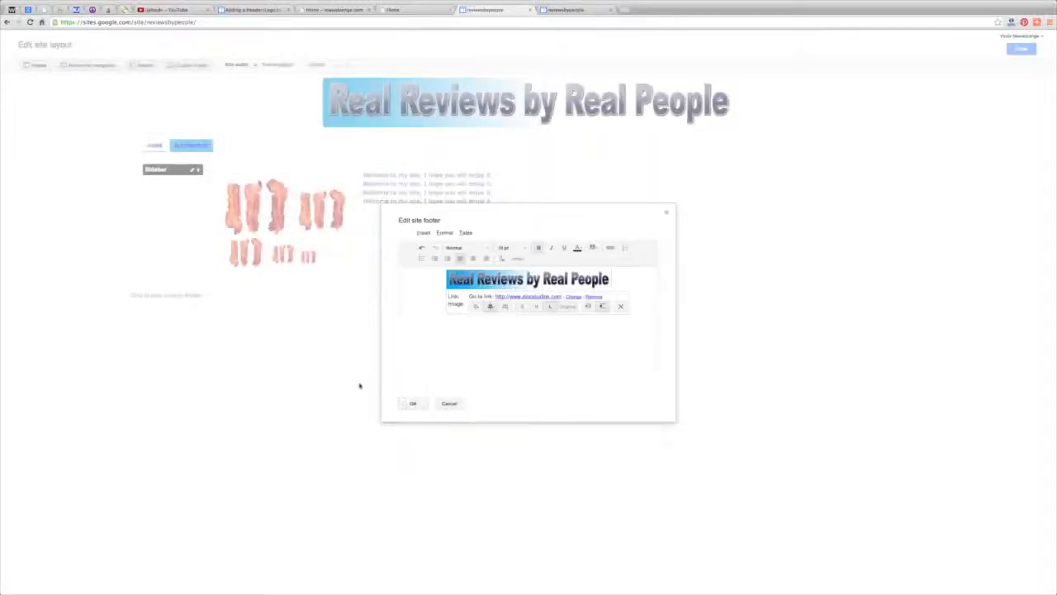
Step: Save the site footer with the linked logo image and disable the site's sidebar
{"action": "left_click", "coordinate": [412, 403]}
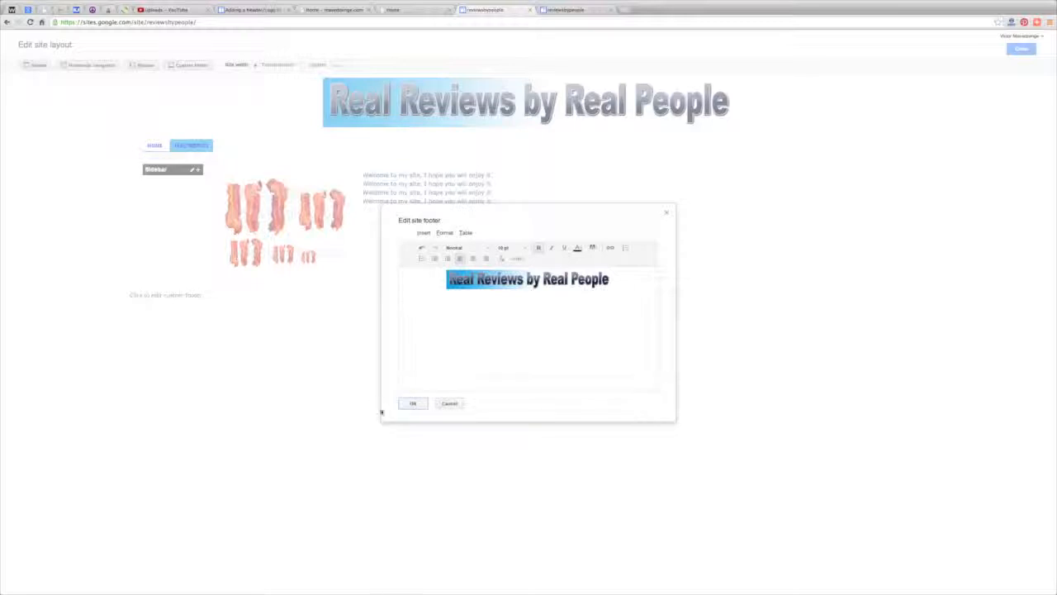
{"action": "left_click", "coordinate": [413, 404]}
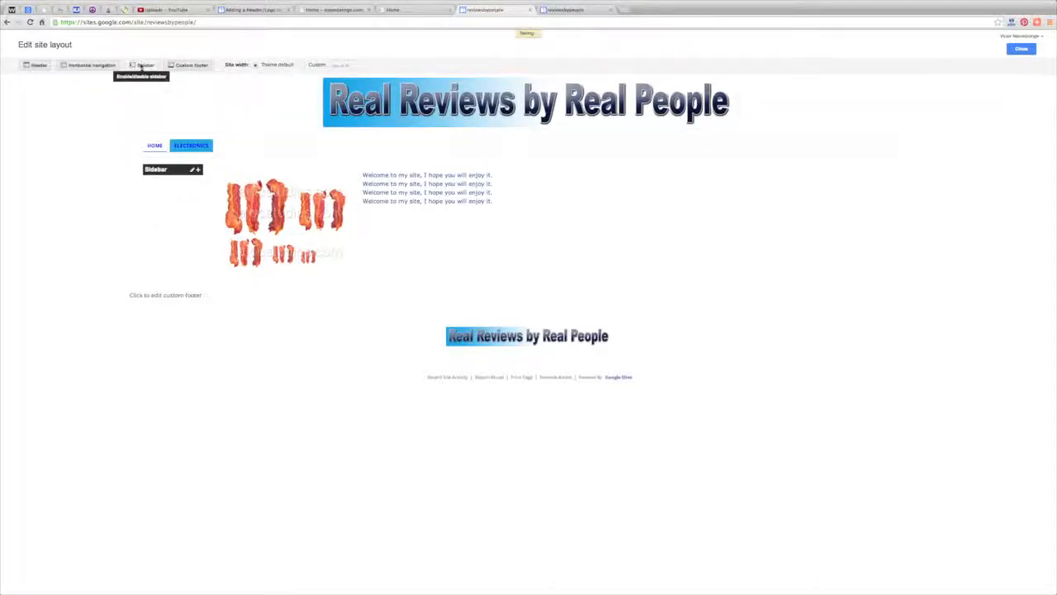
{"action": "left_click", "coordinate": [144, 66]}
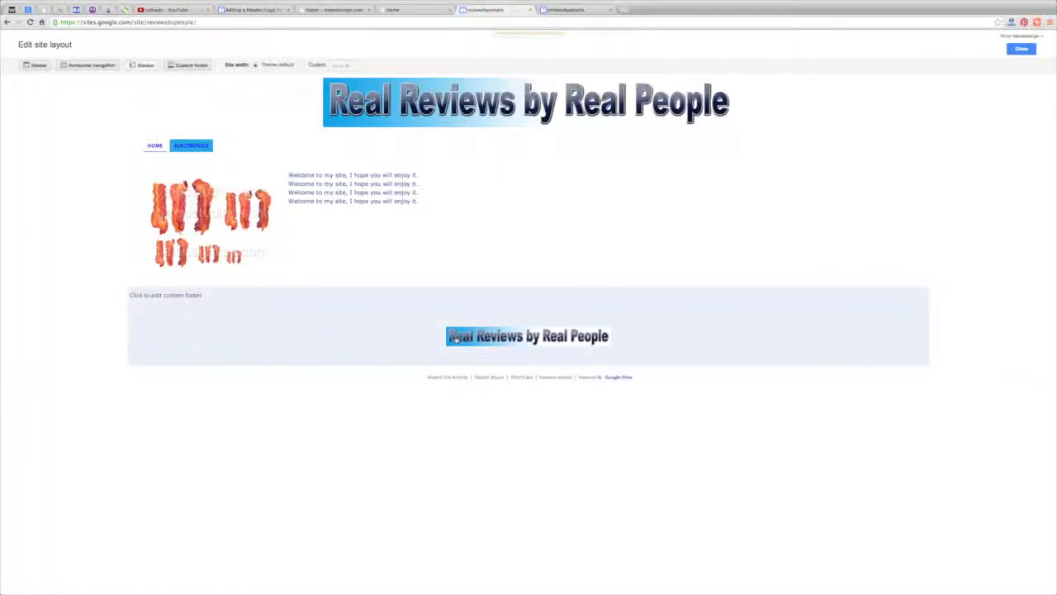
{"action": "left_click", "coordinate": [455, 338]}
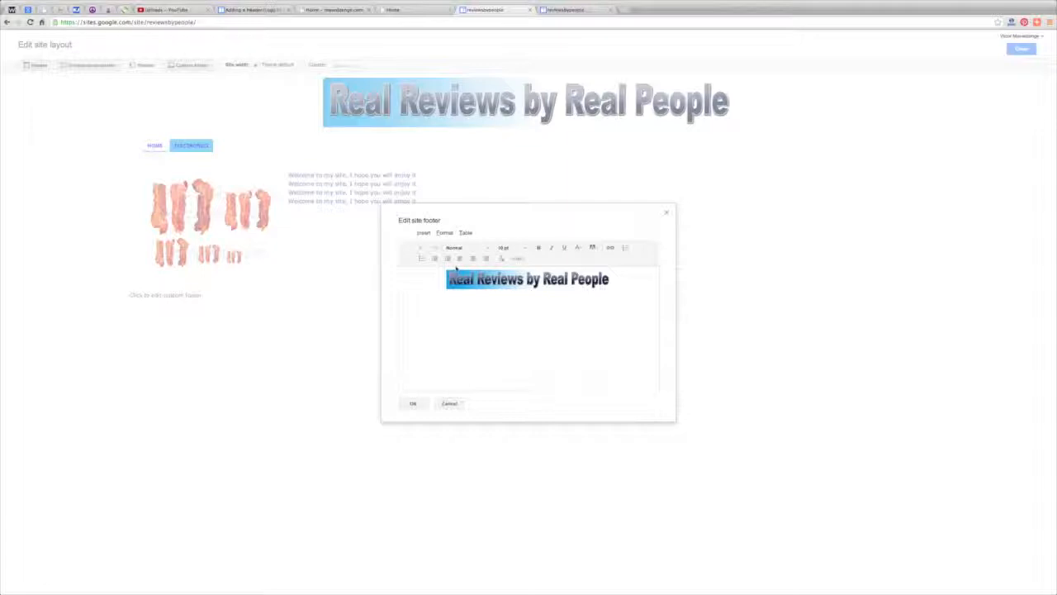
{"action": "left_click_drag", "start_coordinate": [437, 279], "coordinate": [534, 299]}
{"action": "left_click", "coordinate": [488, 310]}
{"action": "left_click_drag", "start_coordinate": [614, 282], "coordinate": [430, 285]}
{"action": "left_click", "coordinate": [435, 278]}
{"action": "left_click", "coordinate": [423, 233]}
{"action": "left_click", "coordinate": [439, 246]}
{"action": "left_click", "coordinate": [440, 379]}
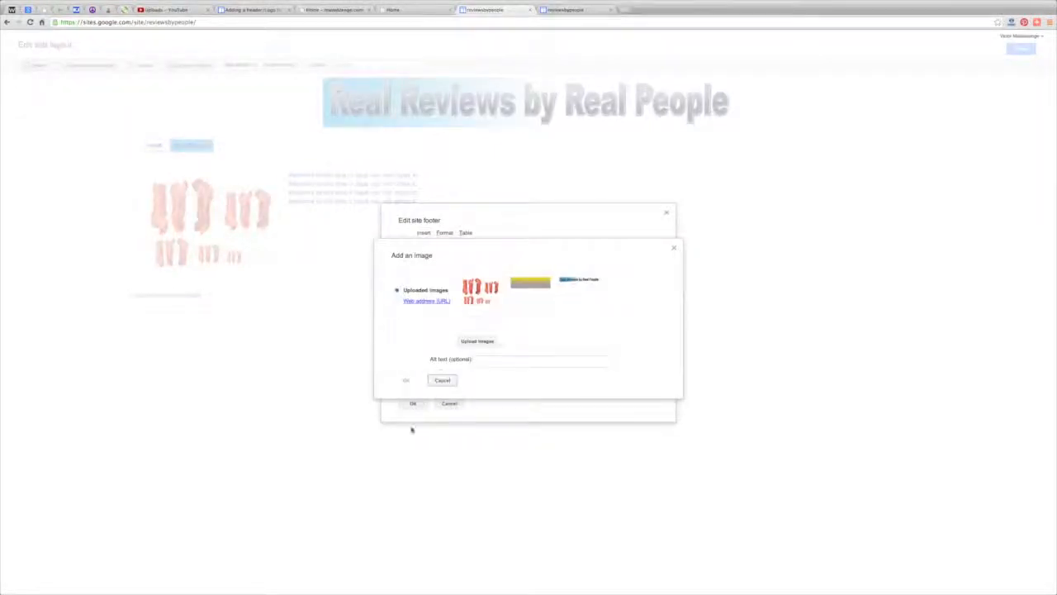
{"action": "left_click", "coordinate": [473, 314]}
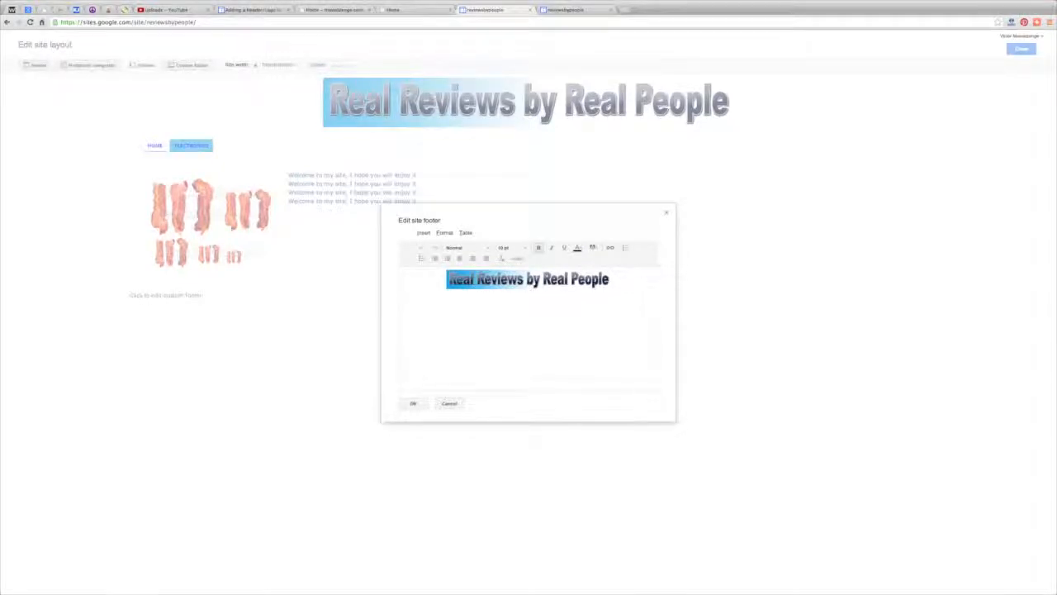
{"action": "mouse_move", "coordinate": [456, 281]}
{"action": "left_mouse_down"}
{"action": "mouse_move", "coordinate": [469, 284]}
{"action": "mouse_move", "coordinate": [455, 283]}
{"action": "mouse_move", "coordinate": [461, 295]}
{"action": "left_mouse_up"}
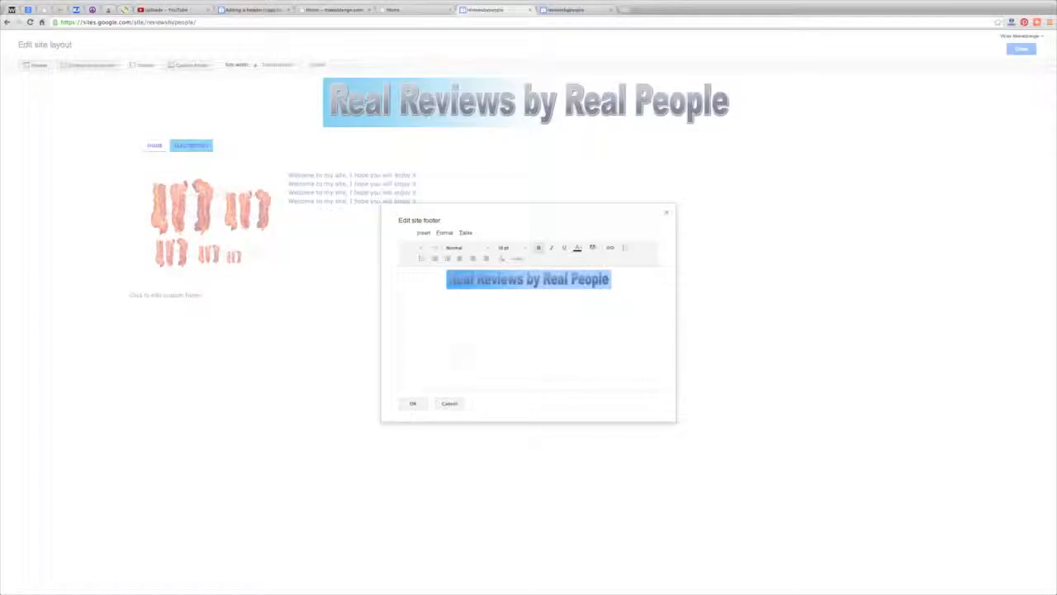
{"action": "left_click", "coordinate": [466, 328]}
{"action": "left_click", "coordinate": [441, 405]}
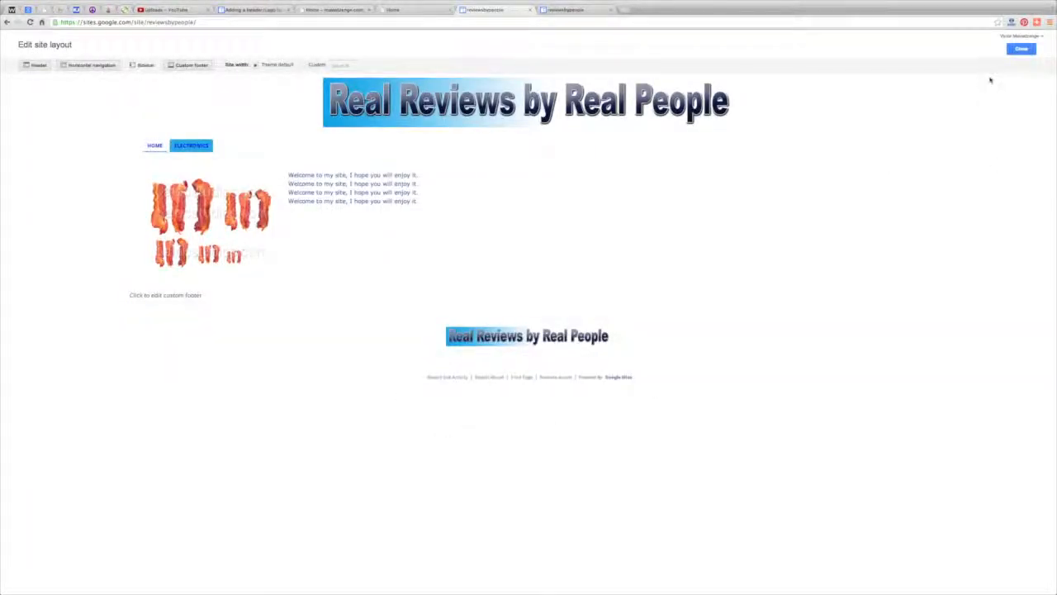
Step: Finish editing the site layout and preview the Home page as a viewer
{"action": "left_click", "coordinate": [1021, 52]}
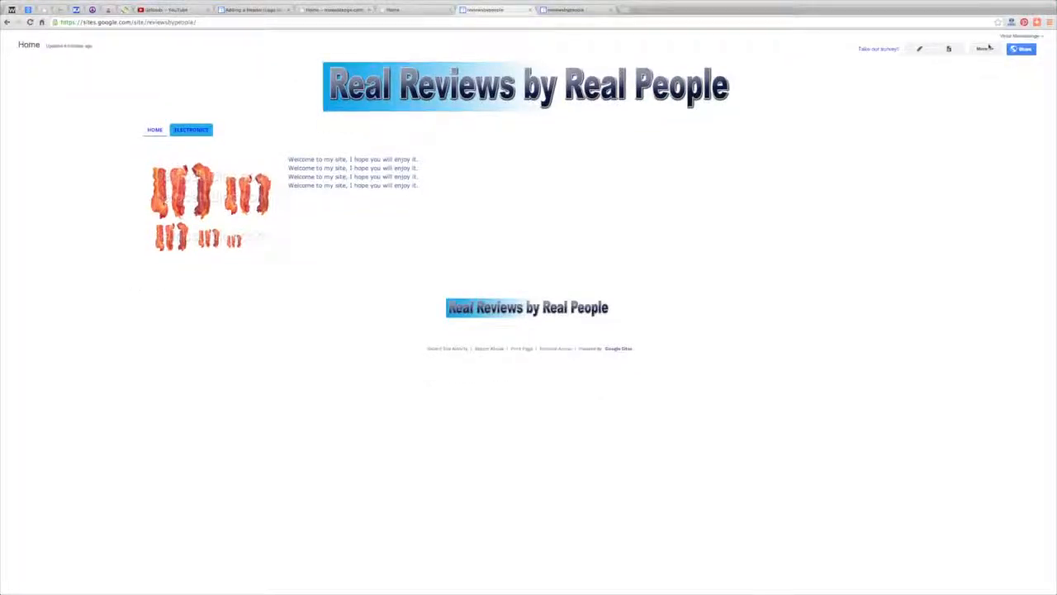
{"action": "left_click", "coordinate": [983, 50]}
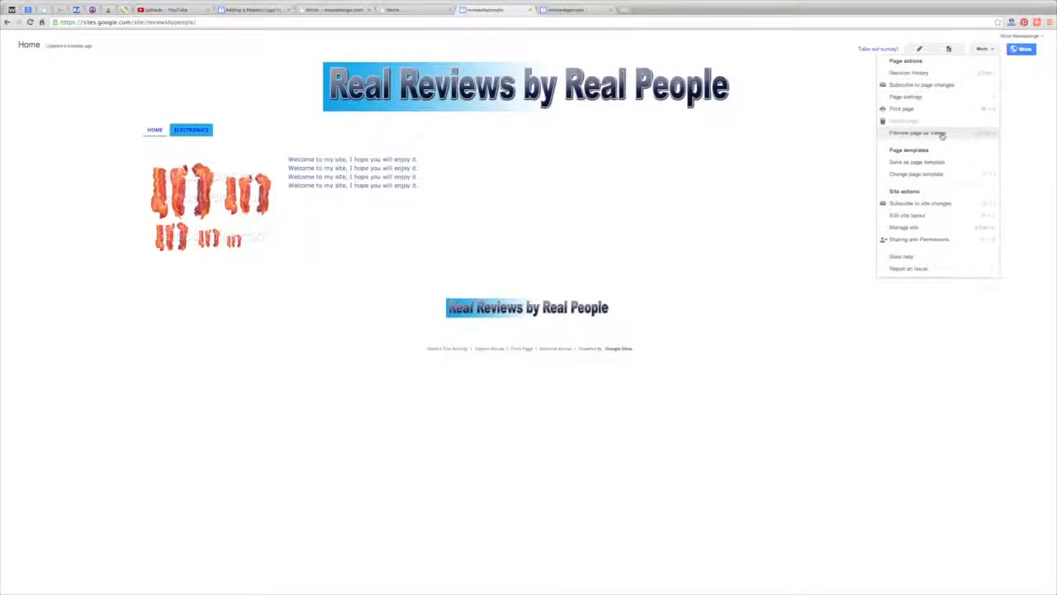
{"action": "left_click", "coordinate": [941, 133]}
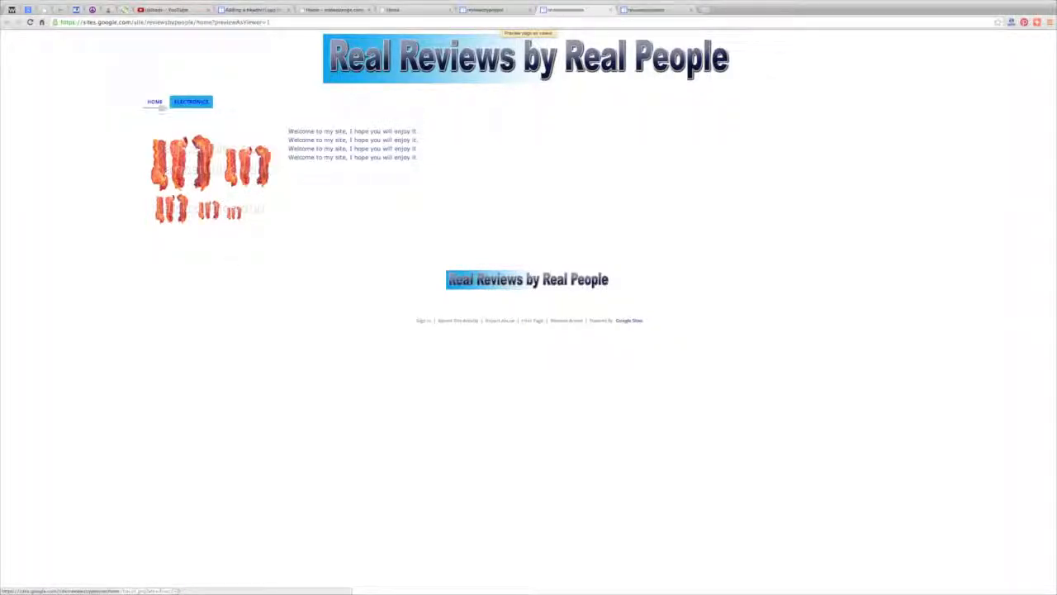
Step: Test the site's horizontal navigation by opening the Home page and the Electronics page
{"action": "left_click", "coordinate": [159, 105]}
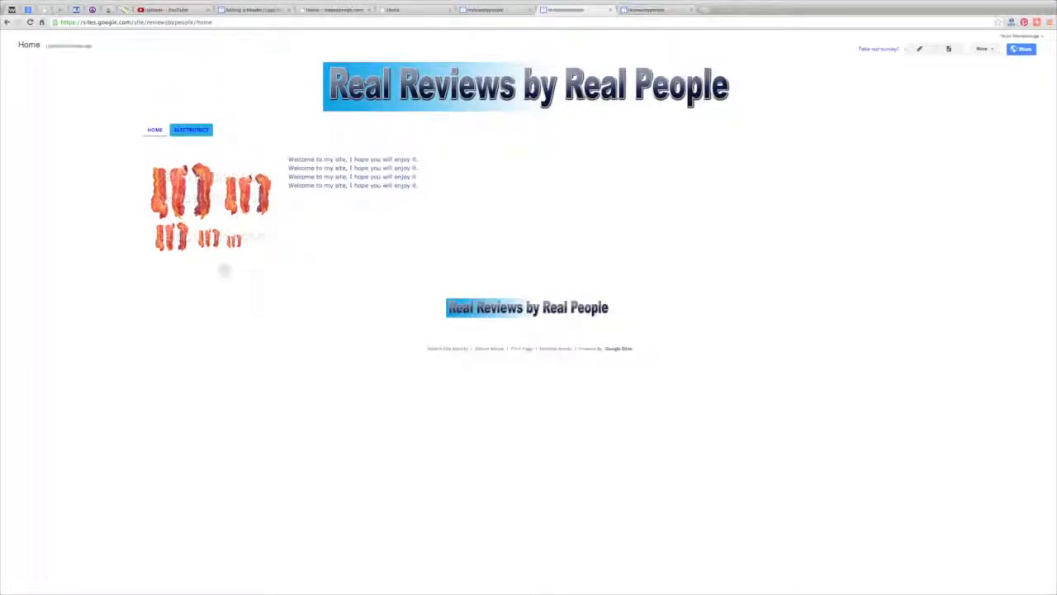
{"action": "left_click", "coordinate": [158, 132]}
{"action": "left_click", "coordinate": [189, 136]}
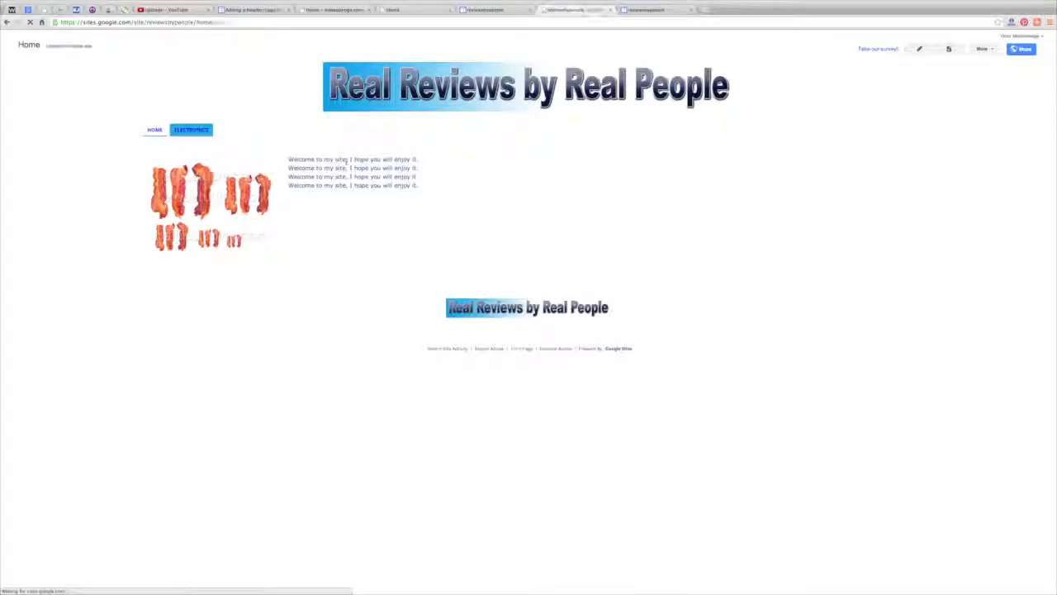